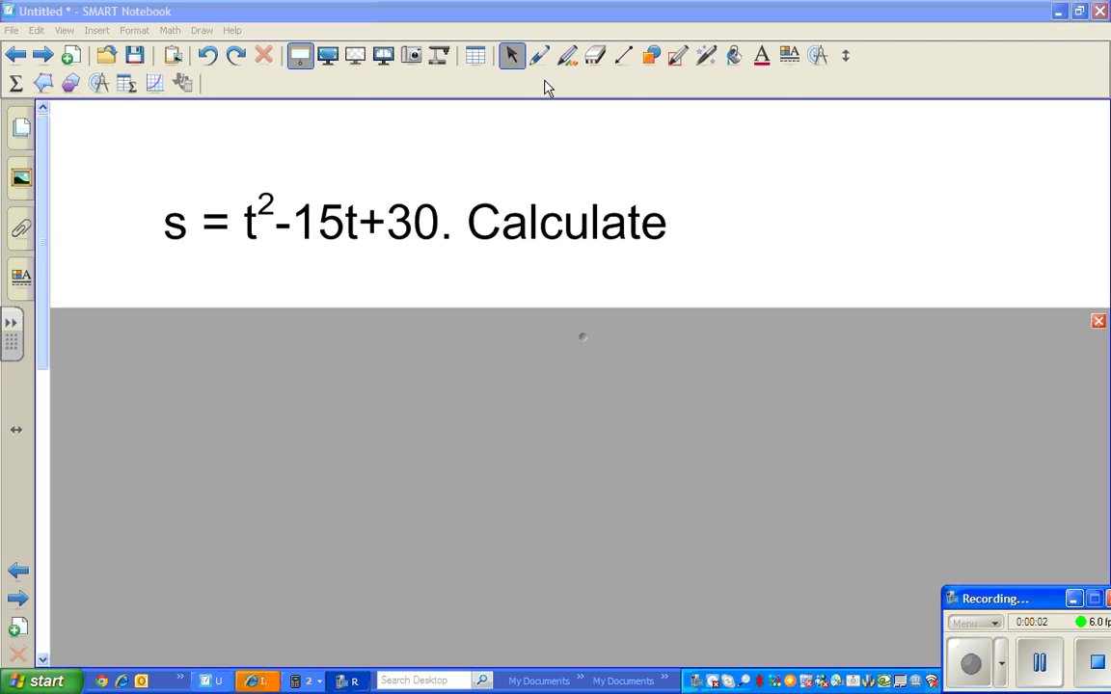
Step: Choose the freehand pen and page through to the s = t²-15t+30 problem page
{"action": "left_click", "coordinate": [538, 56]}
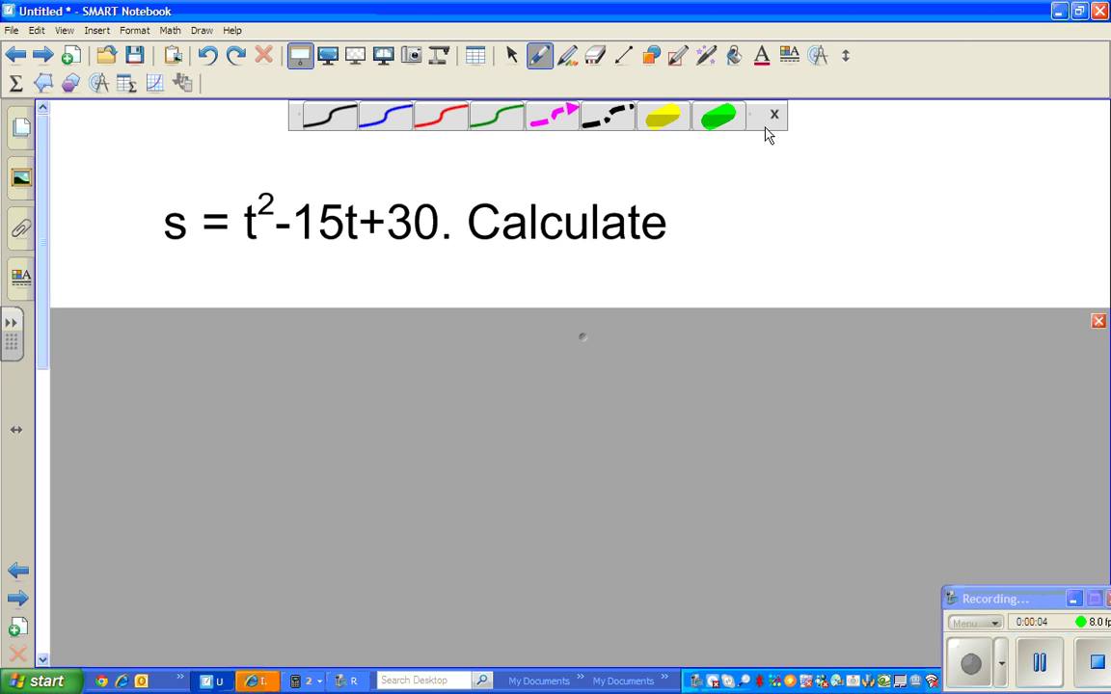
{"action": "left_click", "coordinate": [776, 115]}
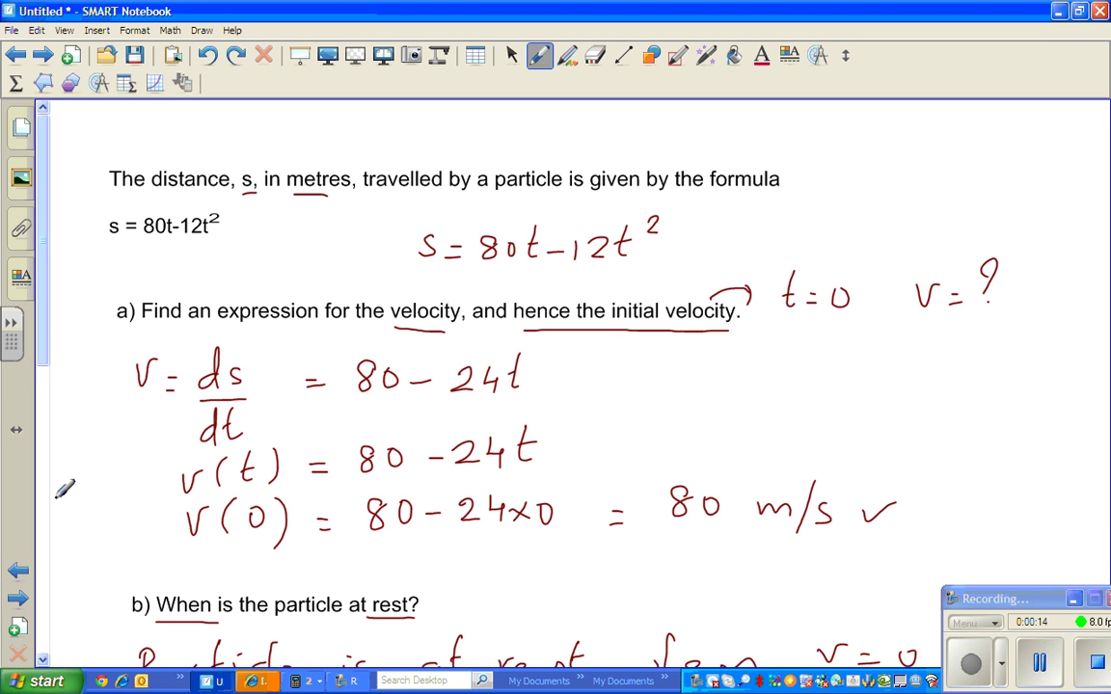
{"action": "left_click", "coordinate": [18, 573]}
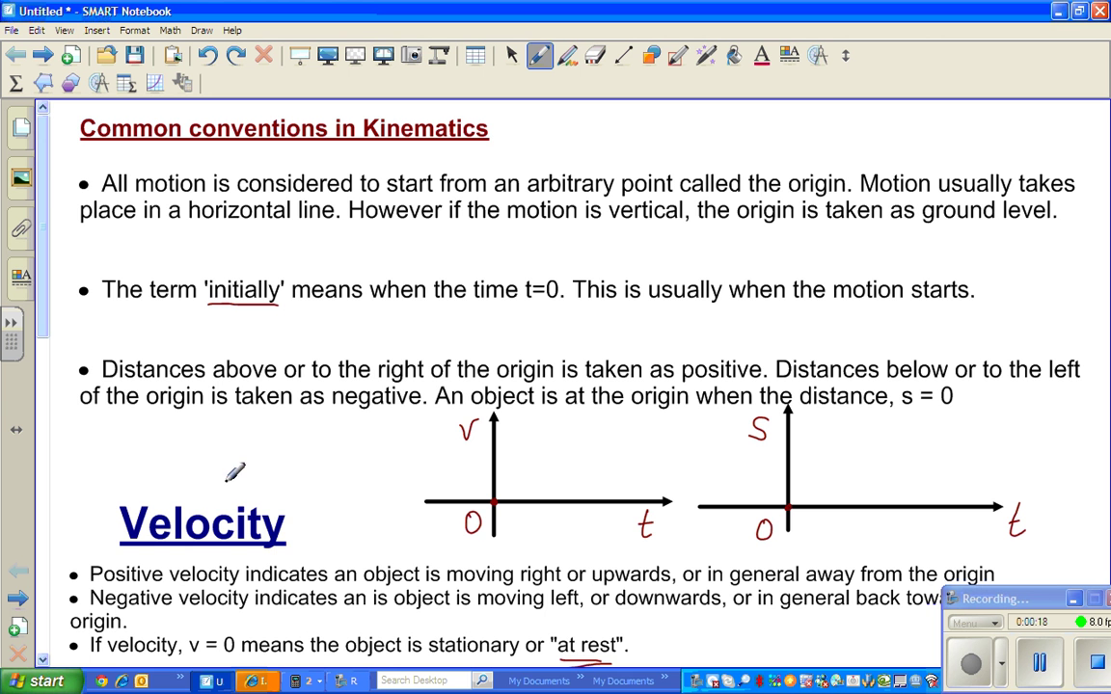
{"action": "left_click_drag", "start_coordinate": [42, 332], "coordinate": [33, 500]}
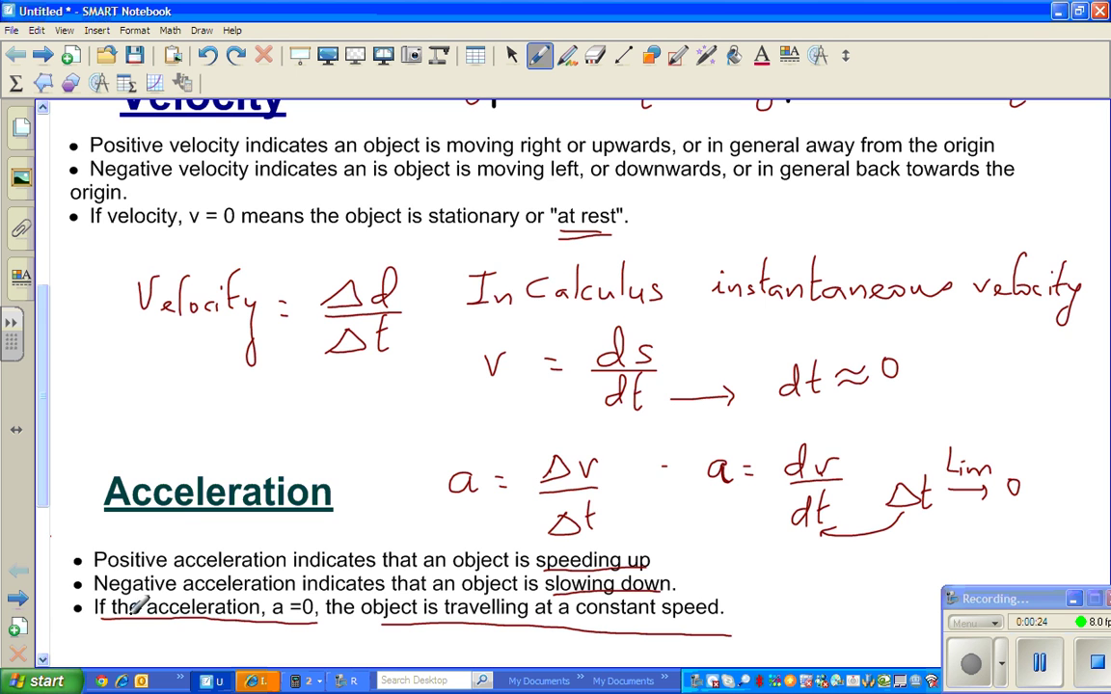
{"action": "left_click", "coordinate": [20, 597]}
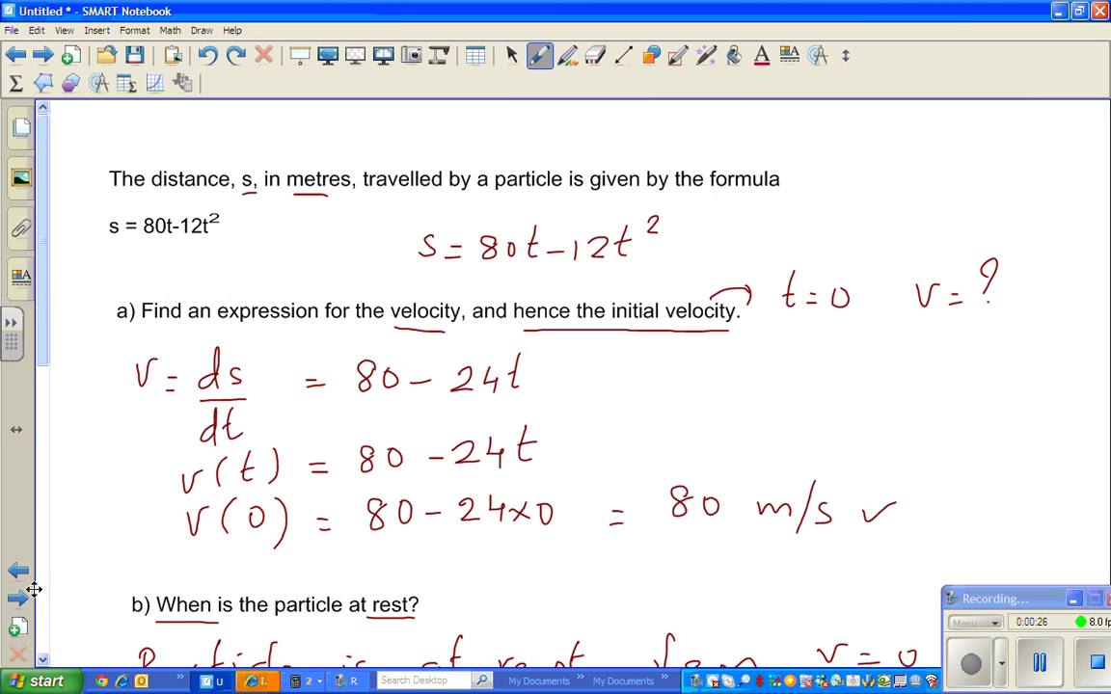
{"action": "left_click", "coordinate": [17, 597]}
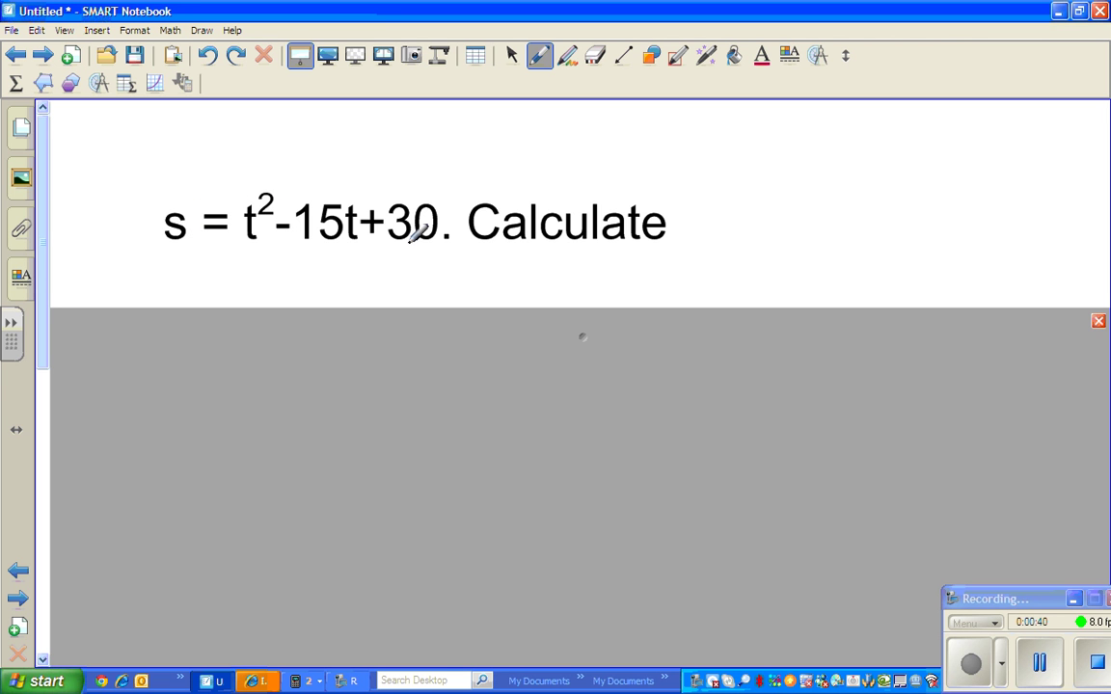
Step: Lower the Screen Shade to uncover part a) and write 's = distance' in red
{"action": "left_click_drag", "start_coordinate": [583, 338], "coordinate": [565, 451]}
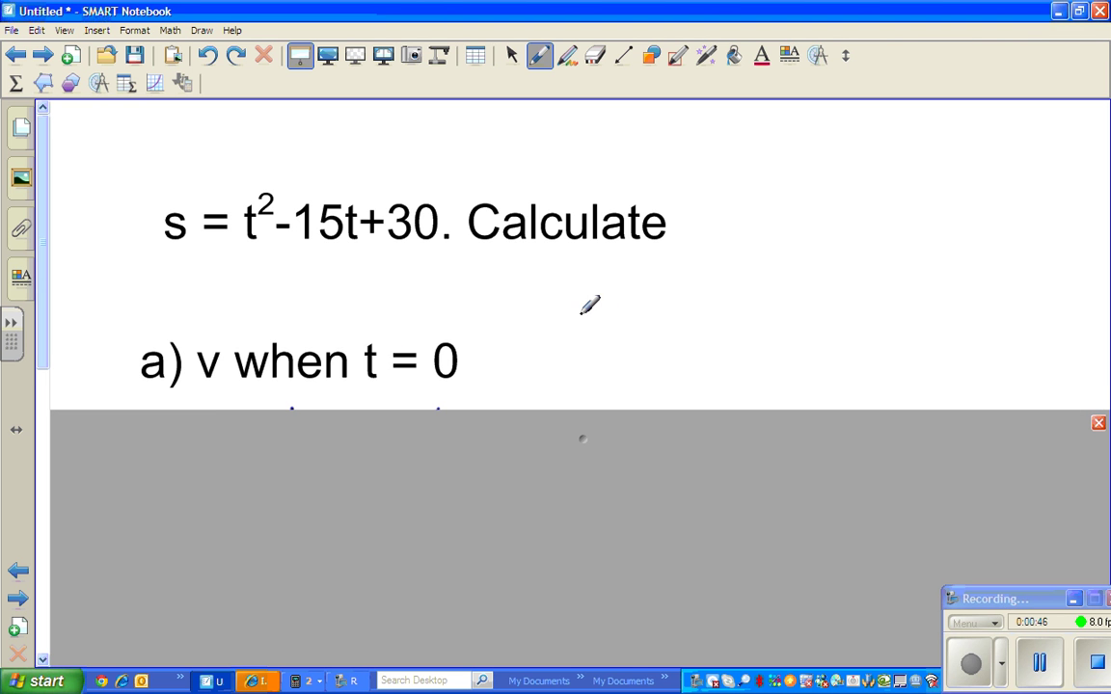
{"action": "mouse_move", "coordinate": [605, 283]}
{"action": "left_mouse_down"}
{"action": "mouse_move", "coordinate": [591, 304]}
{"action": "mouse_move", "coordinate": [636, 295]}
{"action": "left_mouse_up"}
{"action": "mouse_move", "coordinate": [622, 304]}
{"action": "left_mouse_down"}
{"action": "mouse_move", "coordinate": [638, 304]}
{"action": "mouse_move", "coordinate": [672, 266]}
{"action": "mouse_move", "coordinate": [685, 300]}
{"action": "mouse_move", "coordinate": [701, 301]}
{"action": "left_mouse_up"}
{"action": "left_click", "coordinate": [689, 272]}
{"action": "mouse_move", "coordinate": [733, 248]}
{"action": "left_mouse_down"}
{"action": "mouse_move", "coordinate": [720, 299]}
{"action": "mouse_move", "coordinate": [725, 274]}
{"action": "mouse_move", "coordinate": [756, 302]}
{"action": "mouse_move", "coordinate": [812, 304]}
{"action": "left_mouse_up"}
Step: Write 'V = velocity', draw a divider, and write 'V = ds/dt' beside it
{"action": "left_click_drag", "start_coordinate": [597, 332], "coordinate": [640, 340]}
{"action": "mouse_move", "coordinate": [627, 351]}
{"action": "left_mouse_down"}
{"action": "mouse_move", "coordinate": [681, 340]}
{"action": "mouse_move", "coordinate": [693, 355]}
{"action": "mouse_move", "coordinate": [700, 330]}
{"action": "left_mouse_up"}
{"action": "left_click_drag", "start_coordinate": [715, 343], "coordinate": [751, 359]}
{"action": "left_click_drag", "start_coordinate": [766, 328], "coordinate": [774, 359]}
{"action": "mouse_move", "coordinate": [759, 333]}
{"action": "left_mouse_down"}
{"action": "mouse_move", "coordinate": [783, 330]}
{"action": "mouse_move", "coordinate": [789, 358]}
{"action": "left_mouse_up"}
{"action": "left_click_drag", "start_coordinate": [798, 332], "coordinate": [781, 395]}
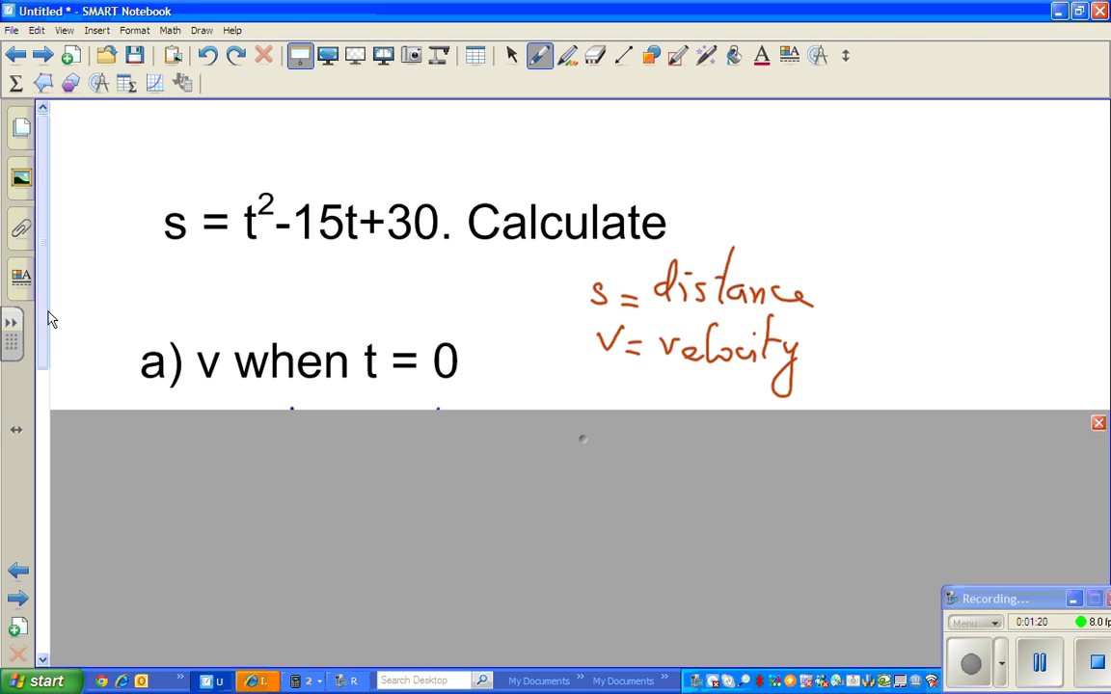
{"action": "left_click_drag", "start_coordinate": [834, 236], "coordinate": [817, 371]}
{"action": "left_click_drag", "start_coordinate": [871, 262], "coordinate": [914, 271]}
{"action": "mouse_move", "coordinate": [902, 282]}
{"action": "left_mouse_down"}
{"action": "mouse_move", "coordinate": [966, 234]}
{"action": "mouse_move", "coordinate": [987, 280]}
{"action": "mouse_move", "coordinate": [921, 287]}
{"action": "mouse_move", "coordinate": [990, 290]}
{"action": "mouse_move", "coordinate": [964, 312]}
{"action": "mouse_move", "coordinate": [964, 333]}
{"action": "mouse_move", "coordinate": [993, 302]}
{"action": "left_mouse_up"}
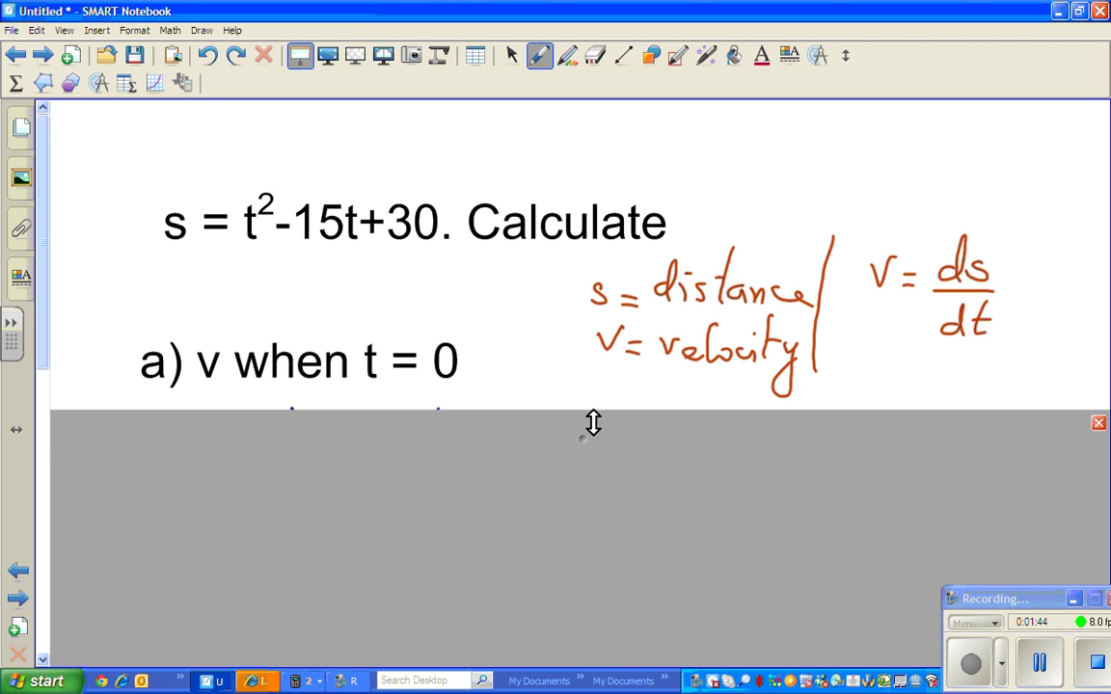
Step: Reveal v = ds/dt = 2t-15, underline s and t²-15t, then reveal v(t) = 2t-15
{"action": "left_click_drag", "start_coordinate": [585, 438], "coordinate": [570, 558]}
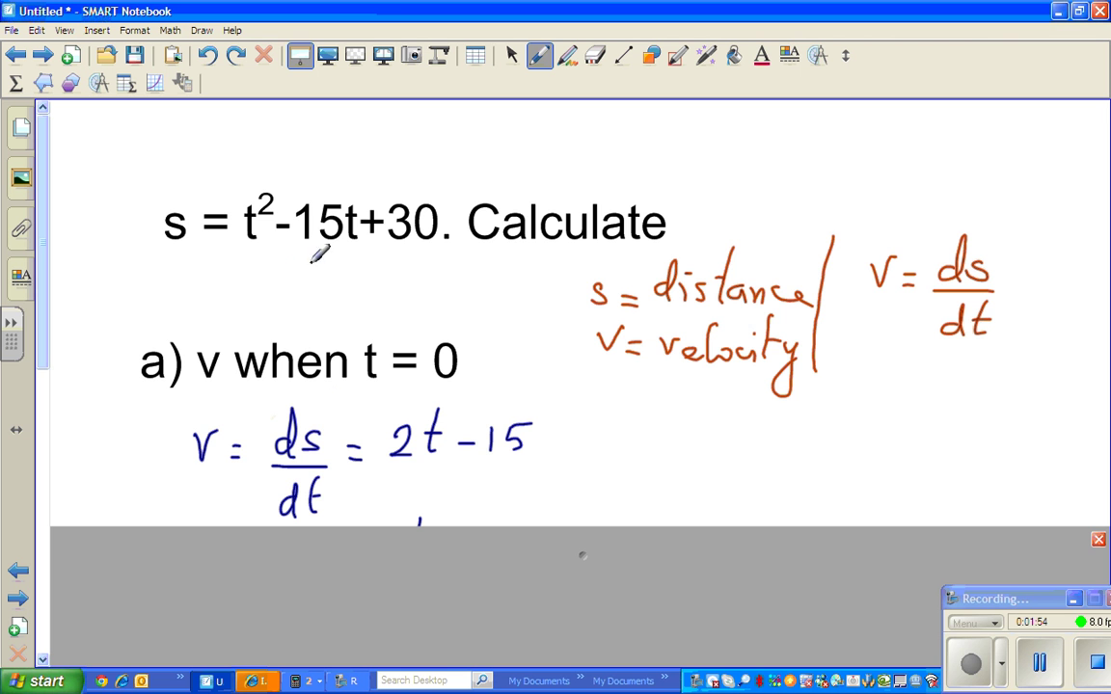
{"action": "left_click_drag", "start_coordinate": [249, 249], "coordinate": [417, 252]}
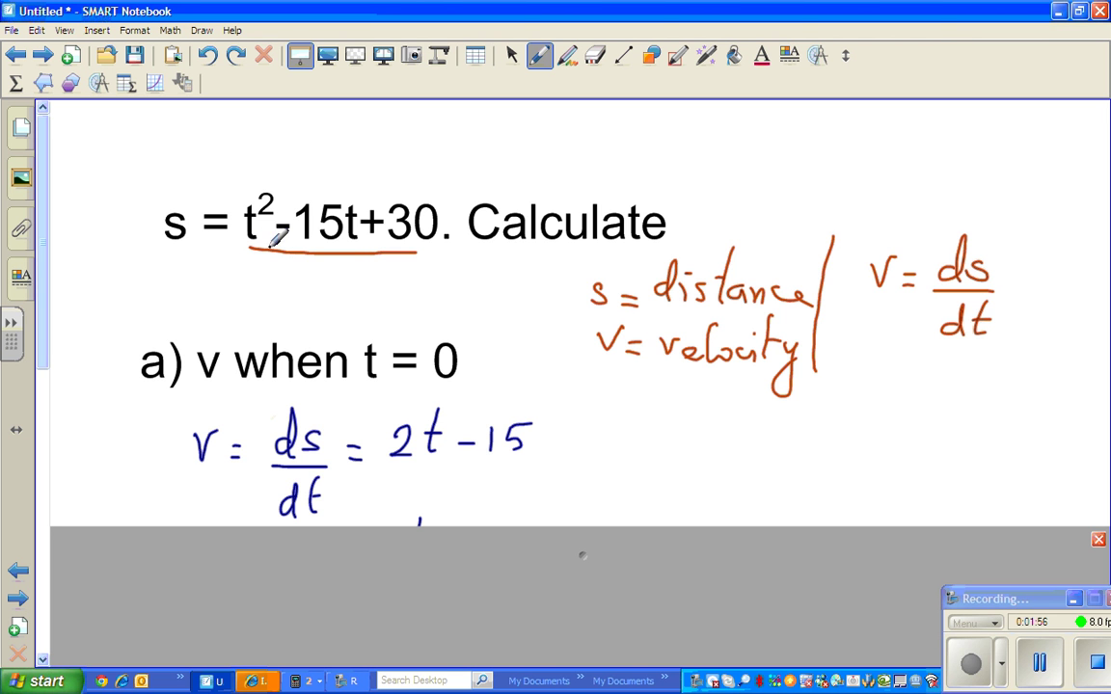
{"action": "left_click_drag", "start_coordinate": [167, 248], "coordinate": [195, 247]}
{"action": "left_click_drag", "start_coordinate": [586, 553], "coordinate": [580, 609]}
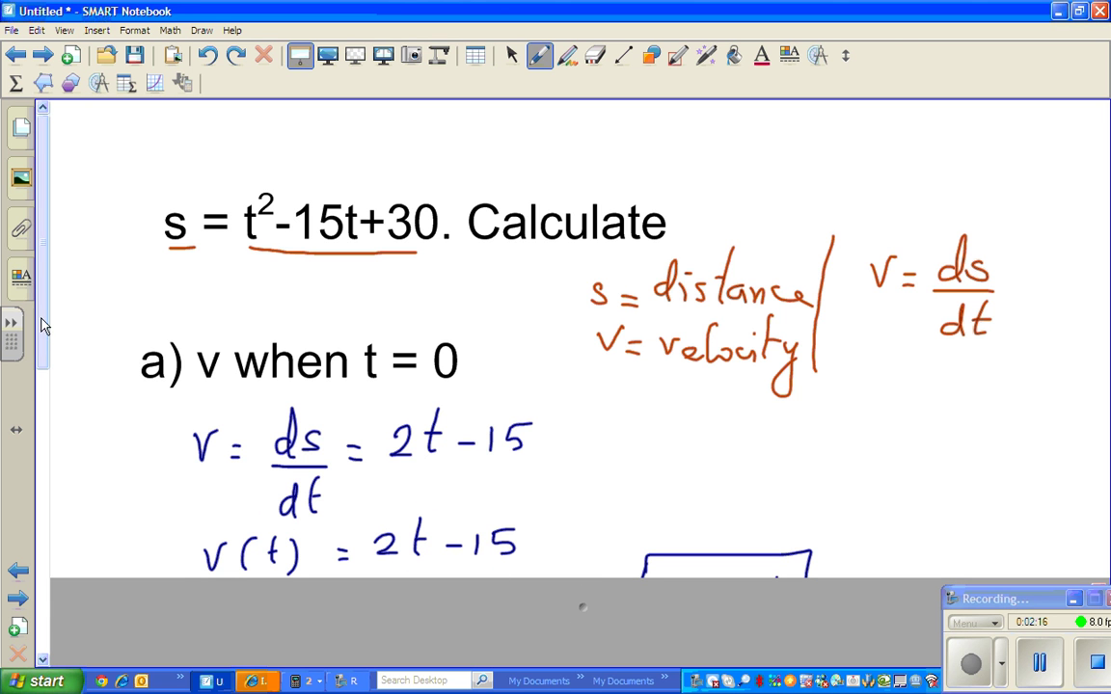
{"action": "left_click_drag", "start_coordinate": [41, 333], "coordinate": [36, 384]}
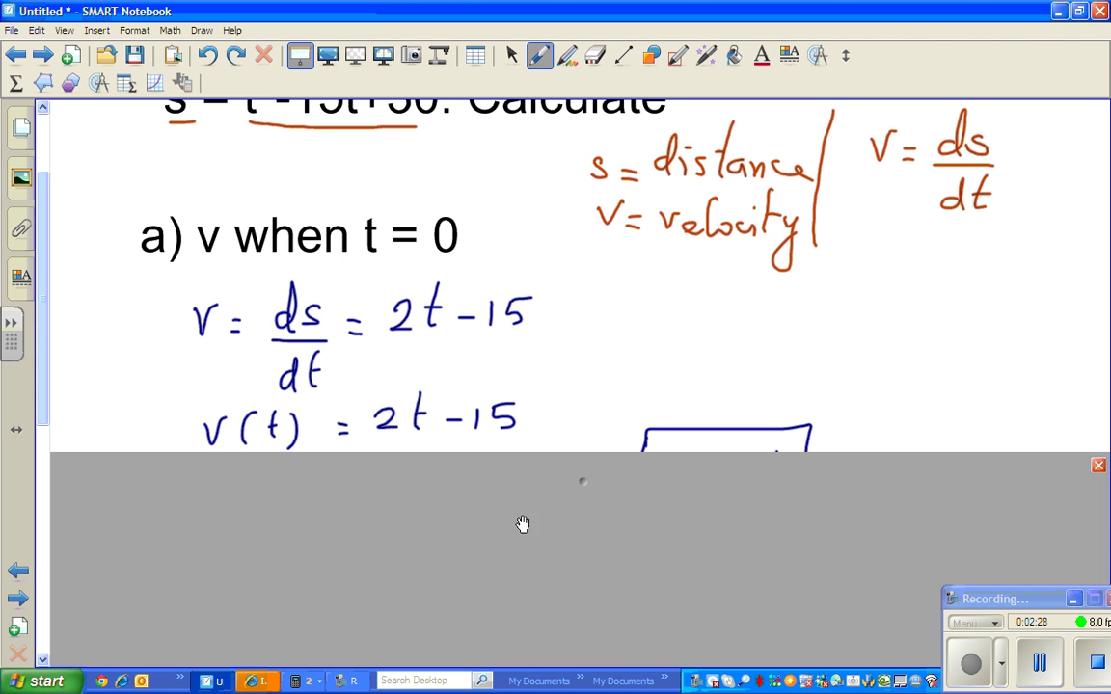
Step: Reveal the boxed v(0) = 2×0-15 = -15 m/s answer and tick it in red
{"action": "left_click_drag", "start_coordinate": [583, 480], "coordinate": [578, 560]}
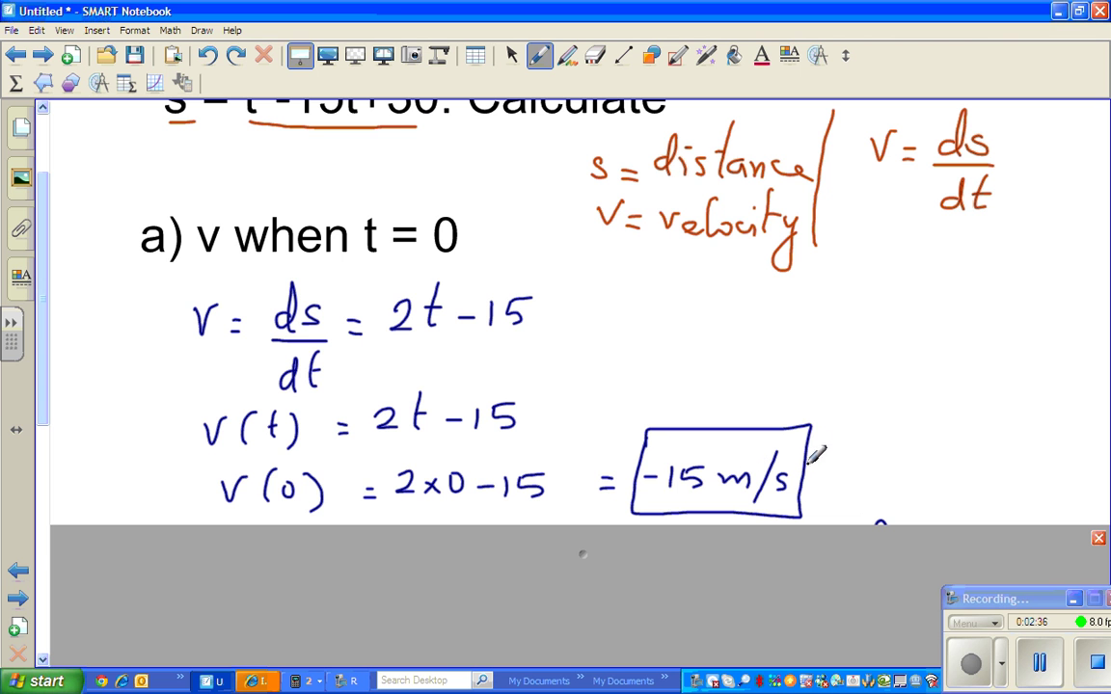
{"action": "mouse_move", "coordinate": [801, 448]}
{"action": "left_mouse_down"}
{"action": "mouse_move", "coordinate": [832, 430]}
{"action": "mouse_move", "coordinate": [821, 436]}
{"action": "left_mouse_up"}
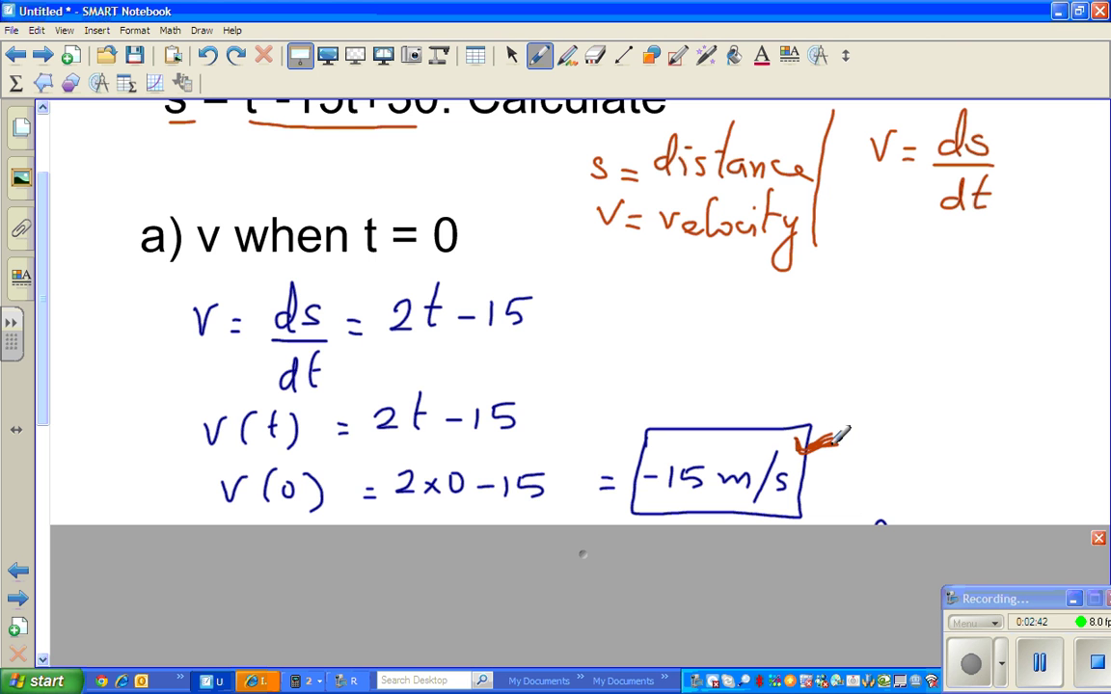
{"action": "left_click", "coordinate": [19, 574]}
Step: On the conventions page, underline 'Negative velocity', 'is moving', 'downwards', 'general' and 'origin'
{"action": "left_click", "coordinate": [21, 574]}
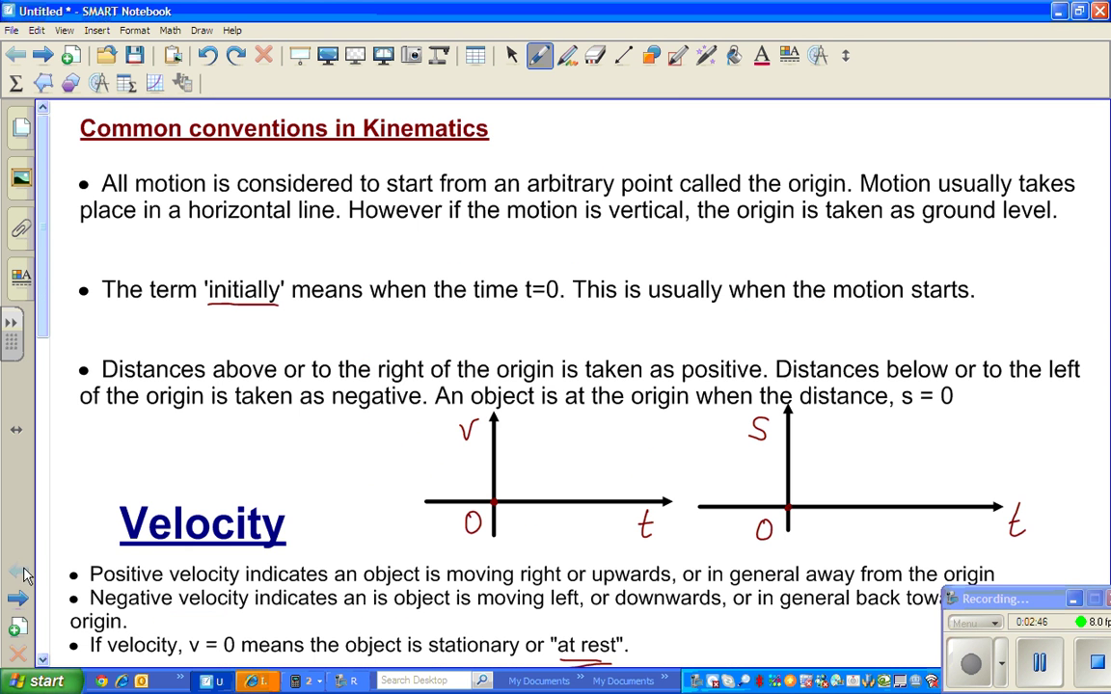
{"action": "left_click_drag", "start_coordinate": [41, 294], "coordinate": [36, 328]}
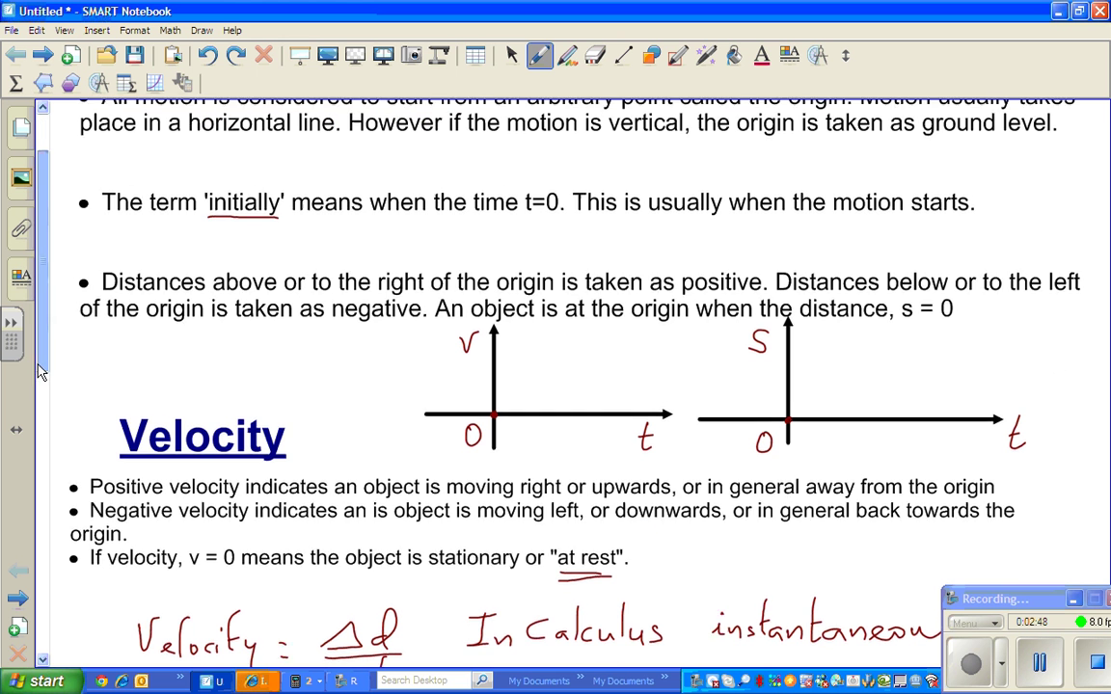
{"action": "left_click_drag", "start_coordinate": [92, 519], "coordinate": [179, 524]}
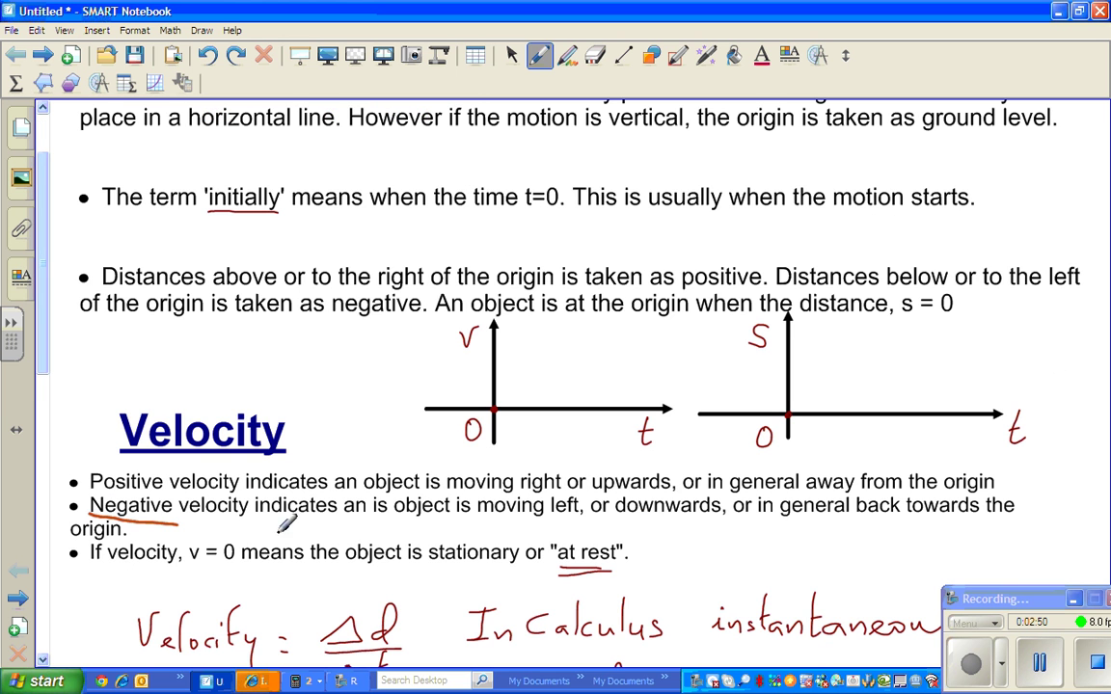
{"action": "left_click_drag", "start_coordinate": [389, 523], "coordinate": [516, 527]}
{"action": "left_click_drag", "start_coordinate": [620, 523], "coordinate": [710, 526]}
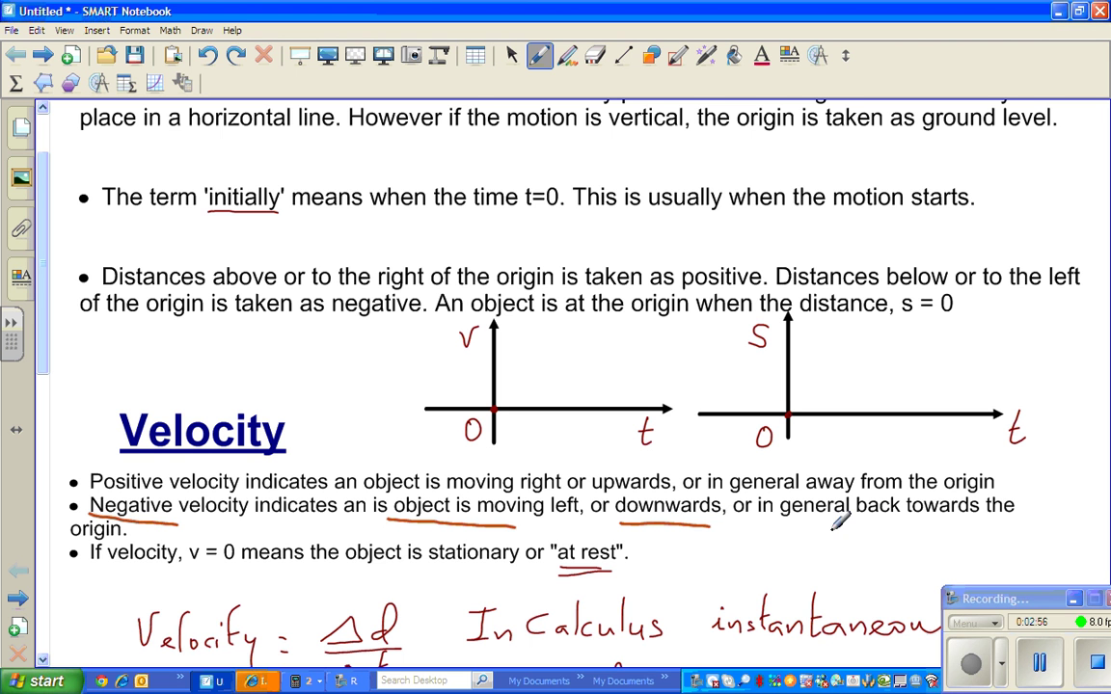
{"action": "left_click_drag", "start_coordinate": [797, 525], "coordinate": [846, 526]}
{"action": "left_click_drag", "start_coordinate": [85, 527], "coordinate": [106, 529]}
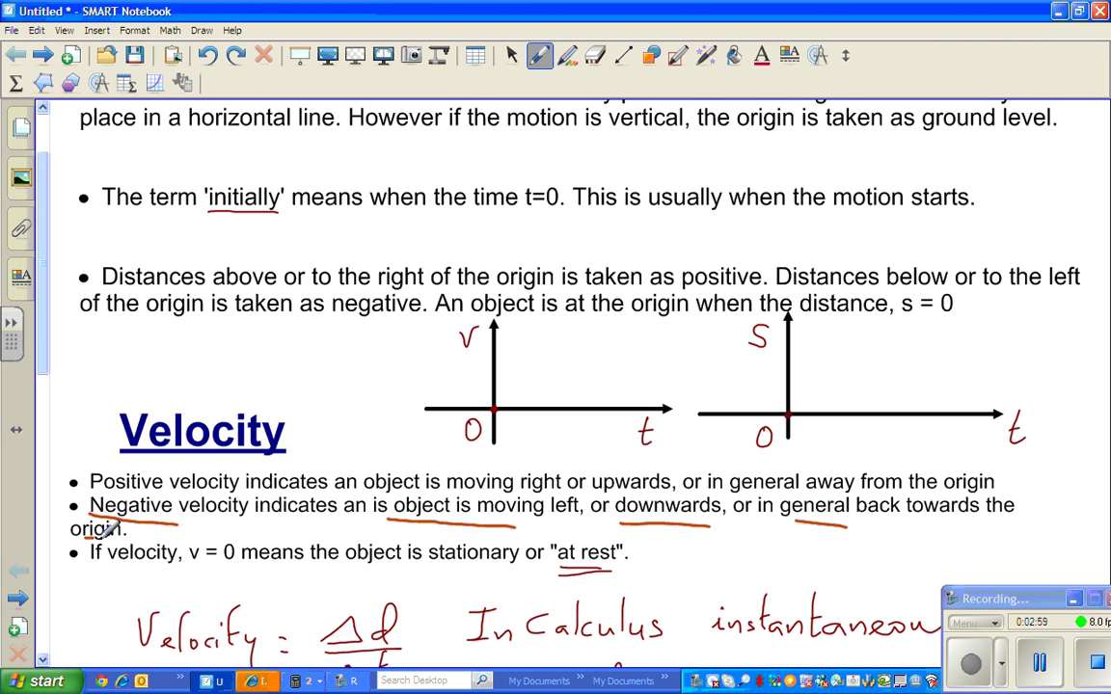
{"action": "left_click", "coordinate": [18, 601]}
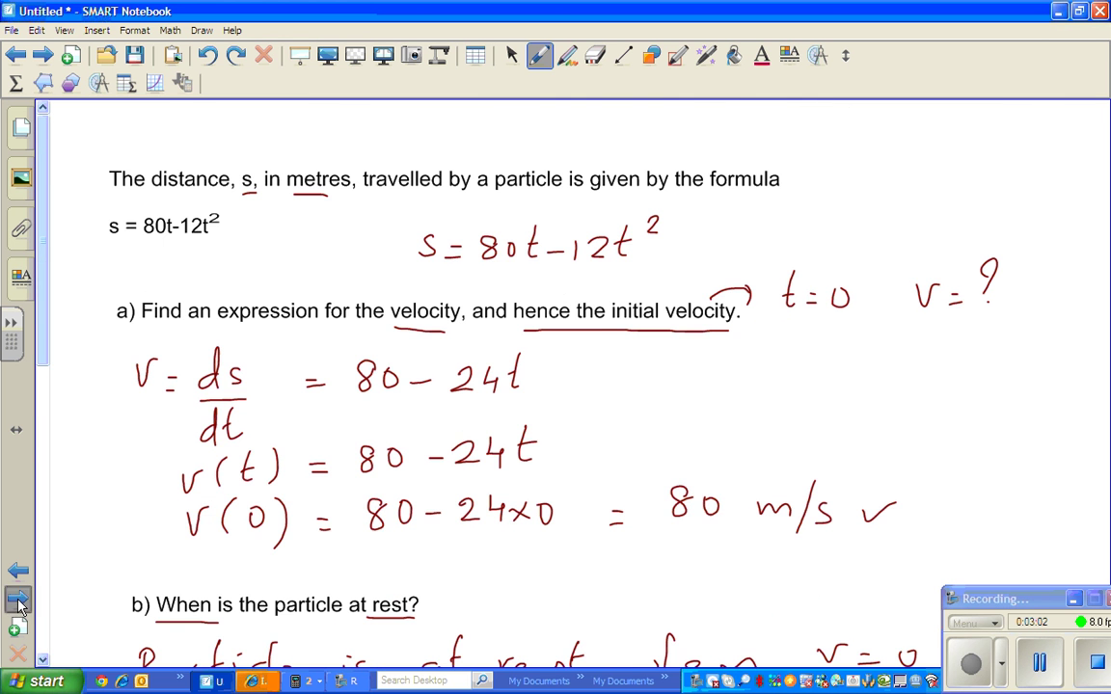
Step: Back on the problem page, reveal '⇒ Object is moving to the left or downward'
{"action": "left_click", "coordinate": [19, 602]}
{"action": "left_click_drag", "start_coordinate": [42, 357], "coordinate": [39, 436]}
{"action": "left_click_drag", "start_coordinate": [583, 526], "coordinate": [566, 628]}
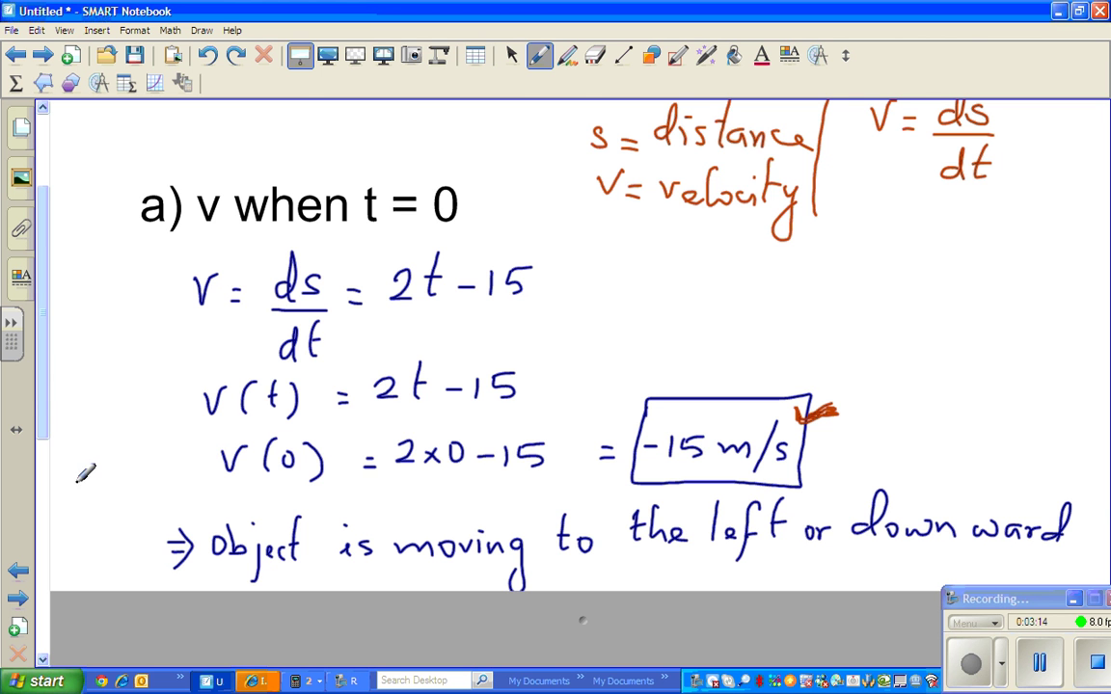
{"action": "left_click_drag", "start_coordinate": [42, 400], "coordinate": [40, 355]}
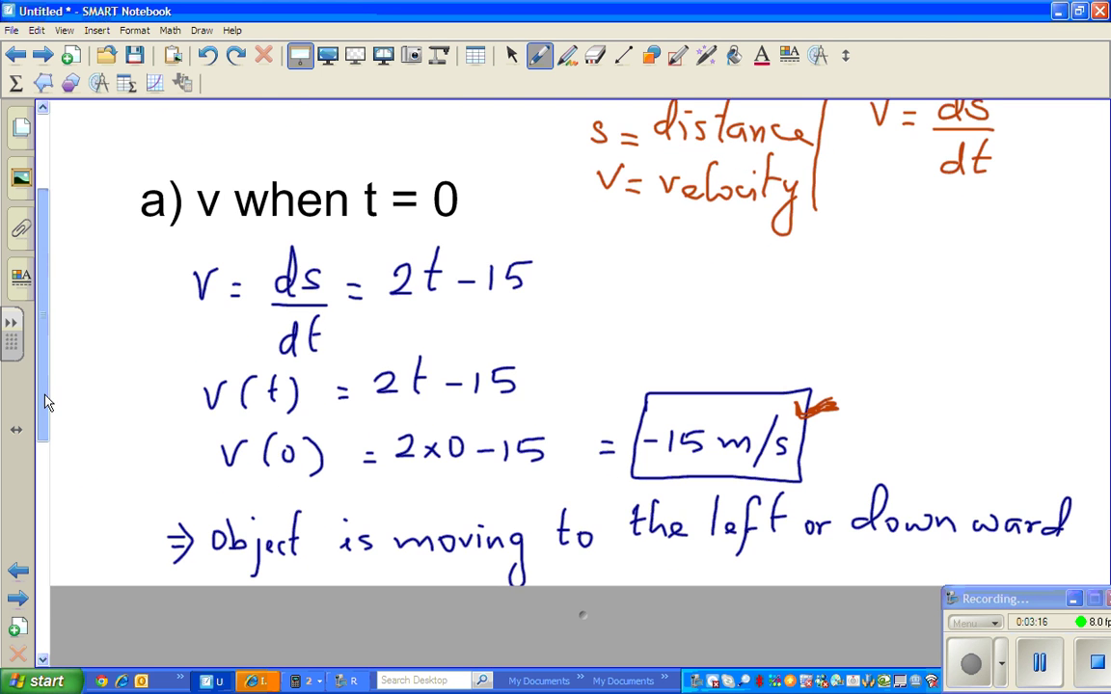